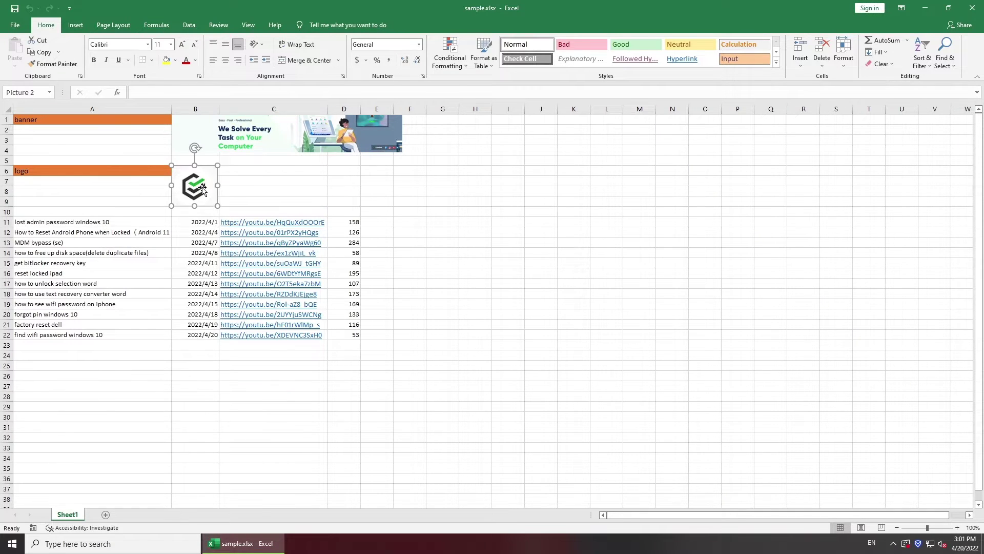
Step: Nudge the logo picture slightly right, beside its 'logo' label
left_click_drag(202, 188, 201, 186)
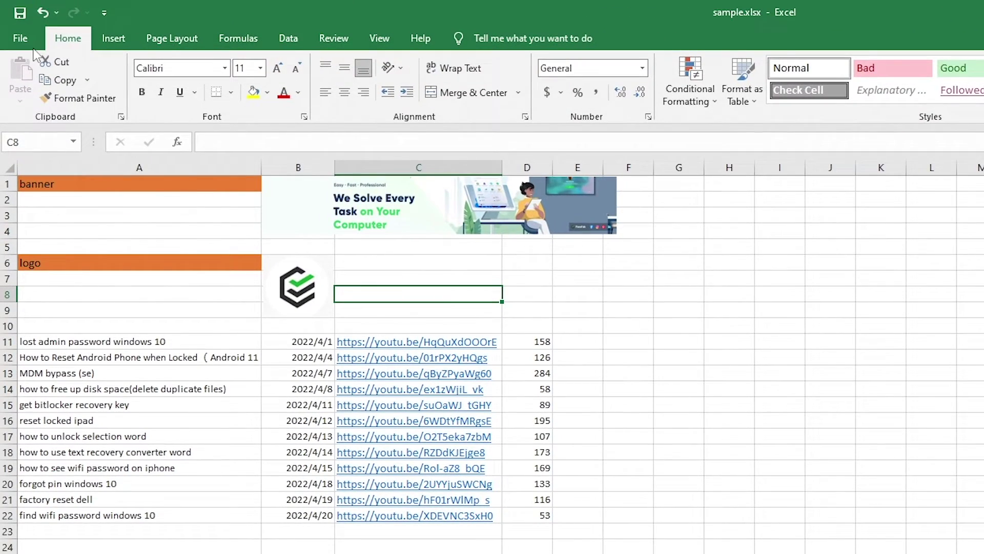
Step: Show the Protect Workbook options on the File > Info page
left_click(19, 41)
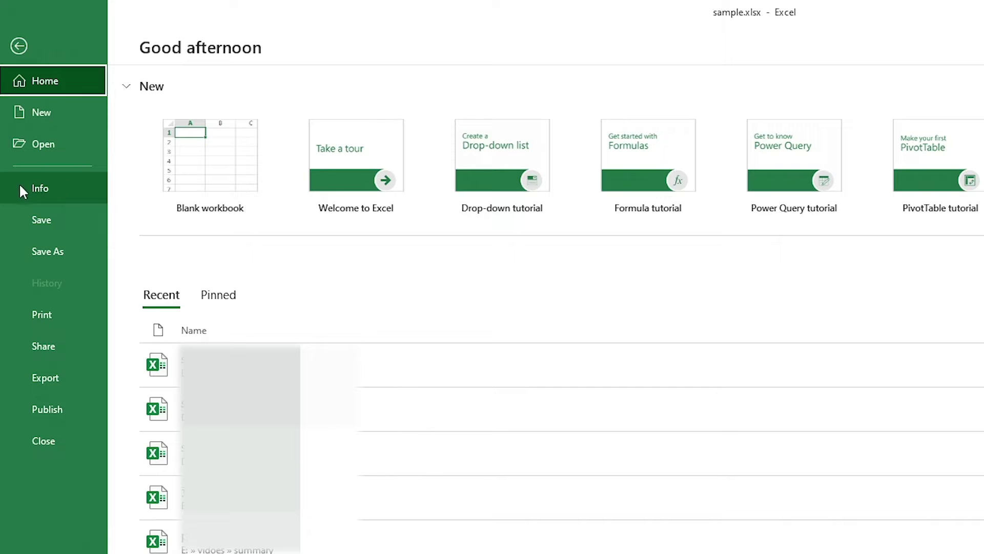
left_click(64, 190)
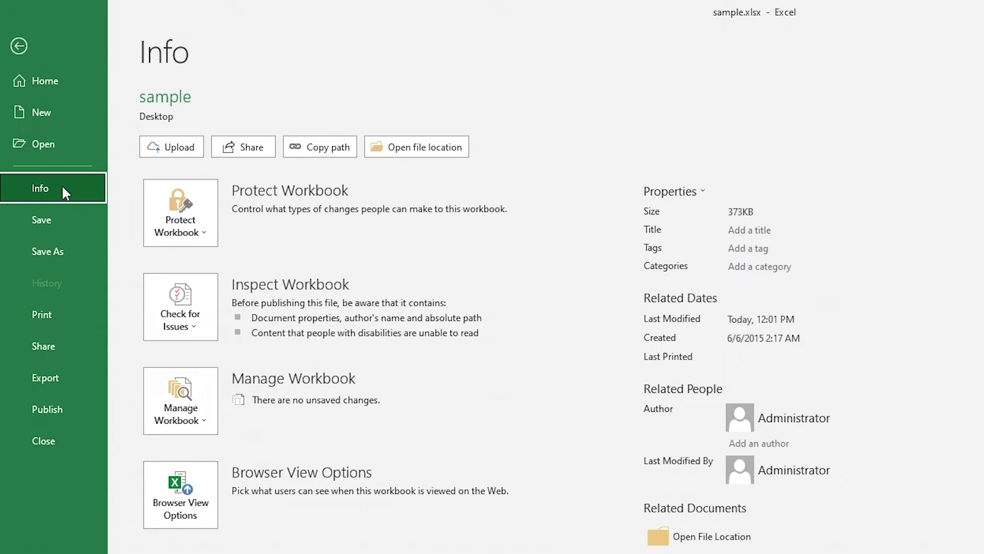
left_click(183, 230)
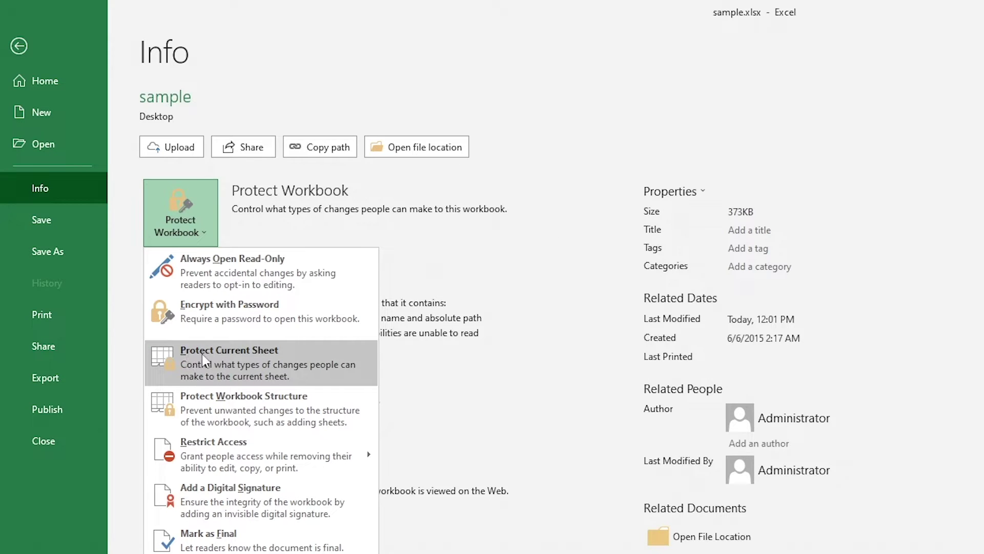
Step: Protect the current sheet with a password, entering and confirming it
left_click(306, 352)
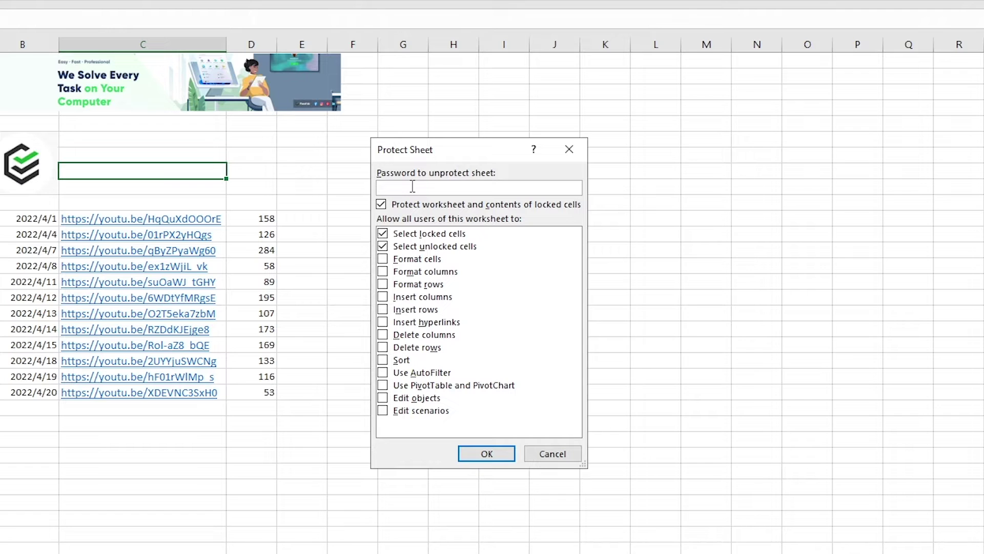
left_click(483, 454)
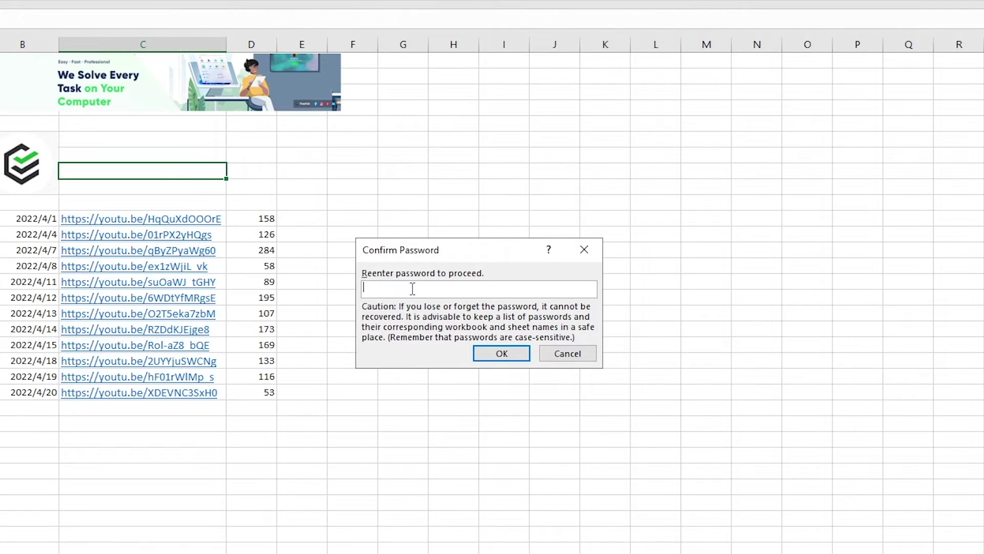
type("1")
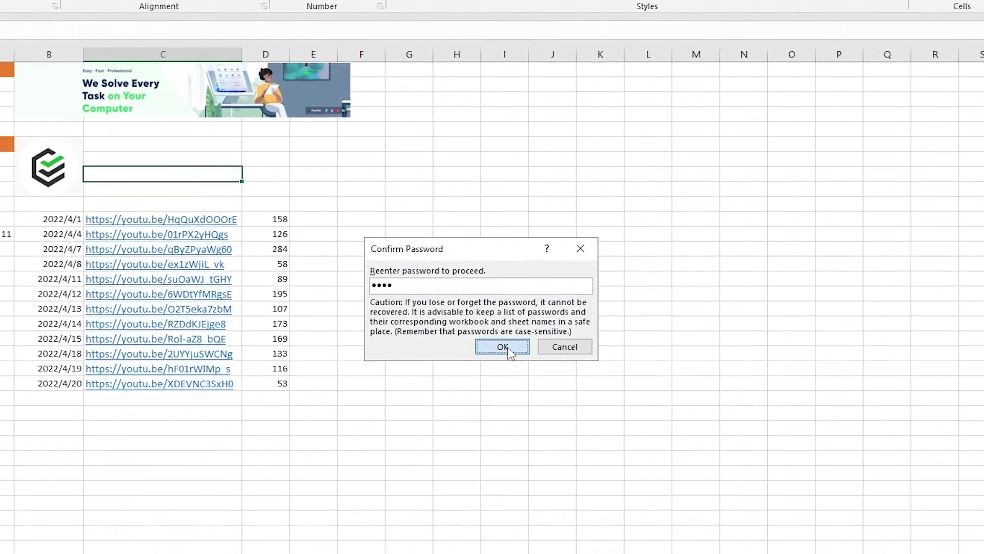
left_click(508, 355)
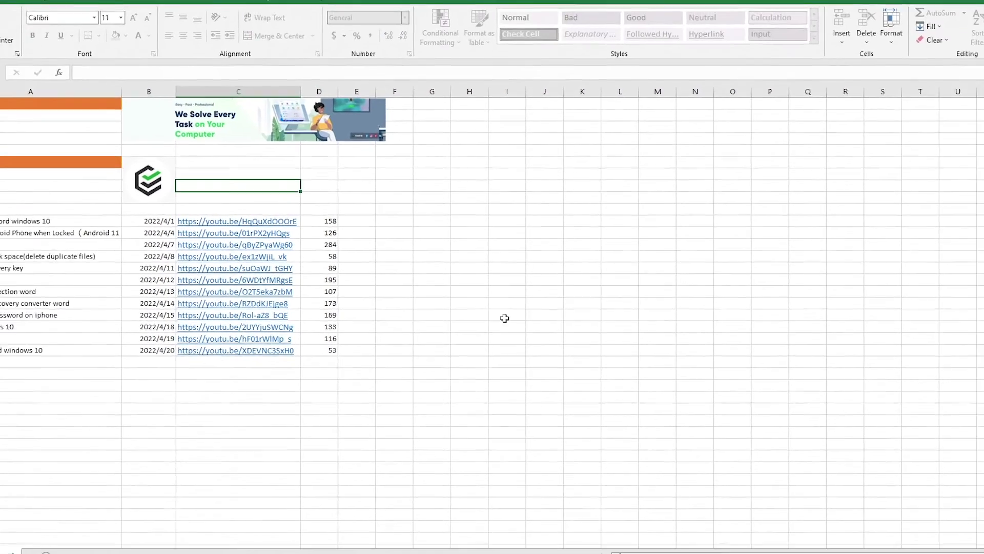
Step: Save the workbook, try dragging cell D11 (158), and dismiss the protected-sheet warning
left_click(412, 274)
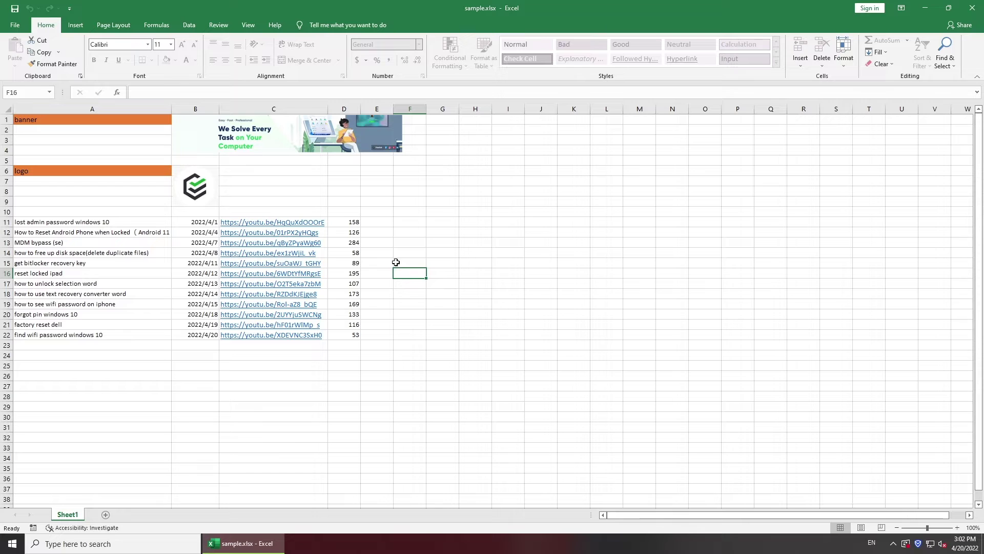
left_click(16, 11)
left_click(357, 219)
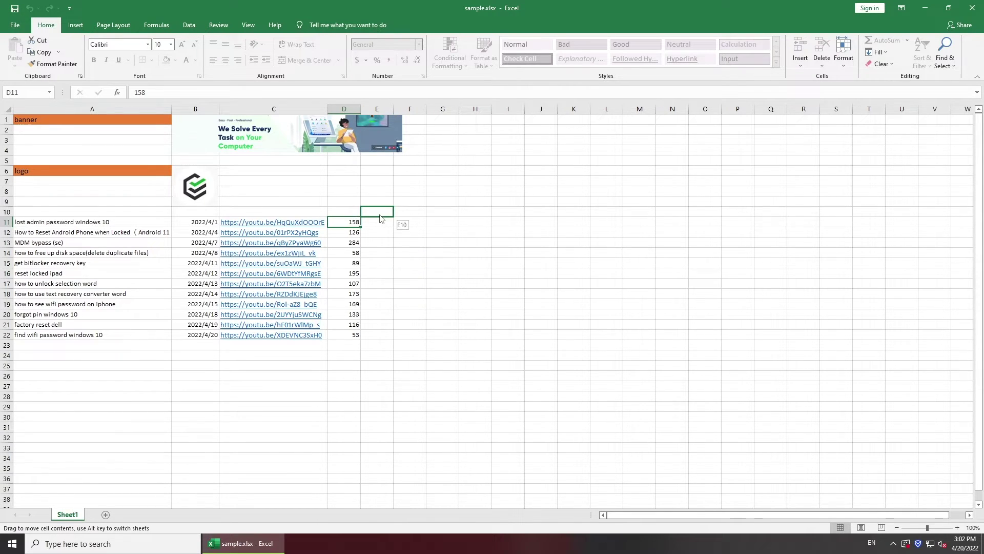
left_click_drag(357, 219, 400, 222)
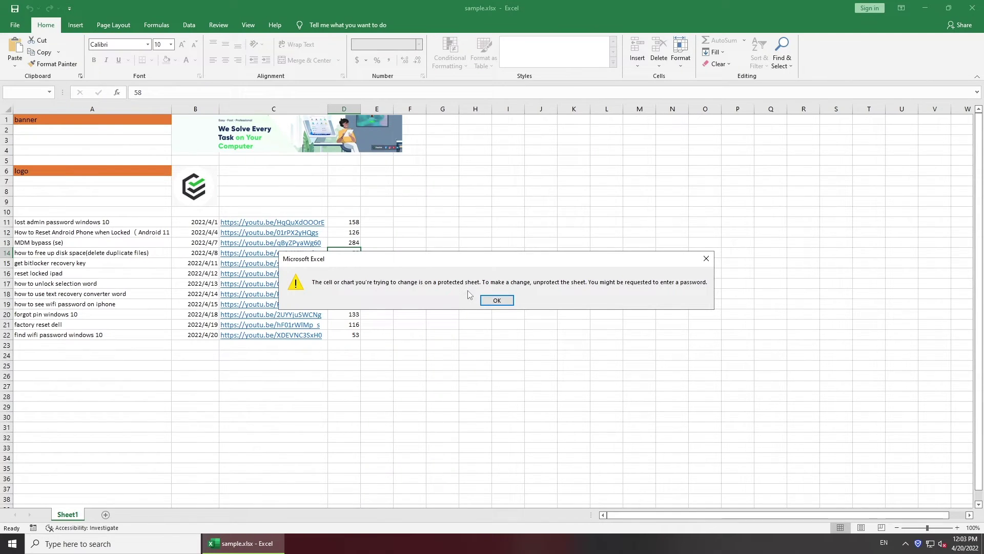
left_click(492, 300)
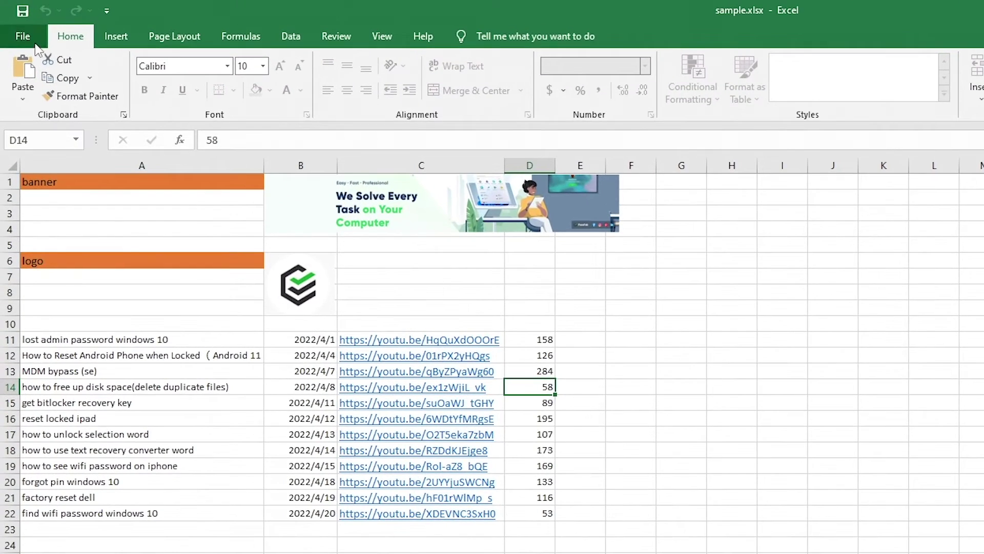
left_click(15, 24)
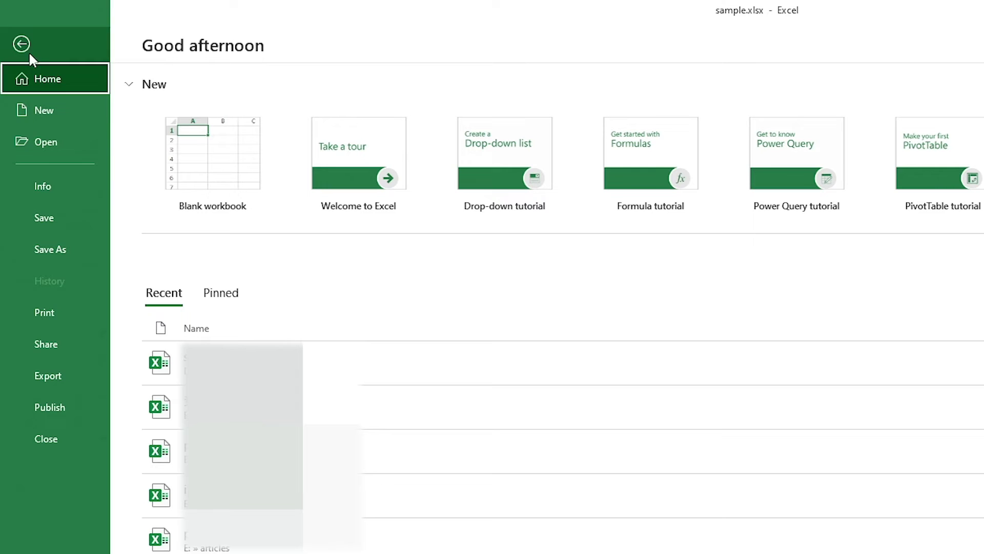
left_click(58, 187)
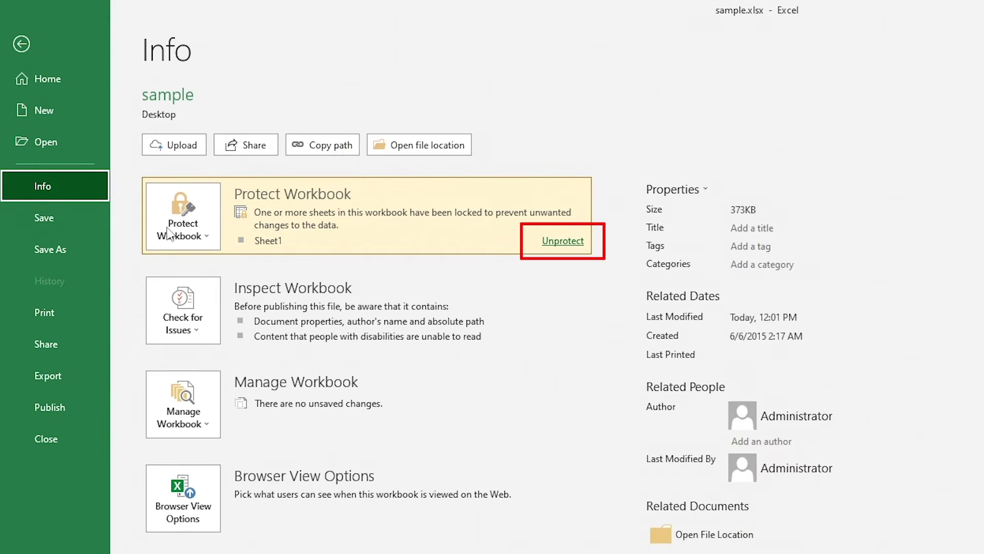
left_click(207, 245)
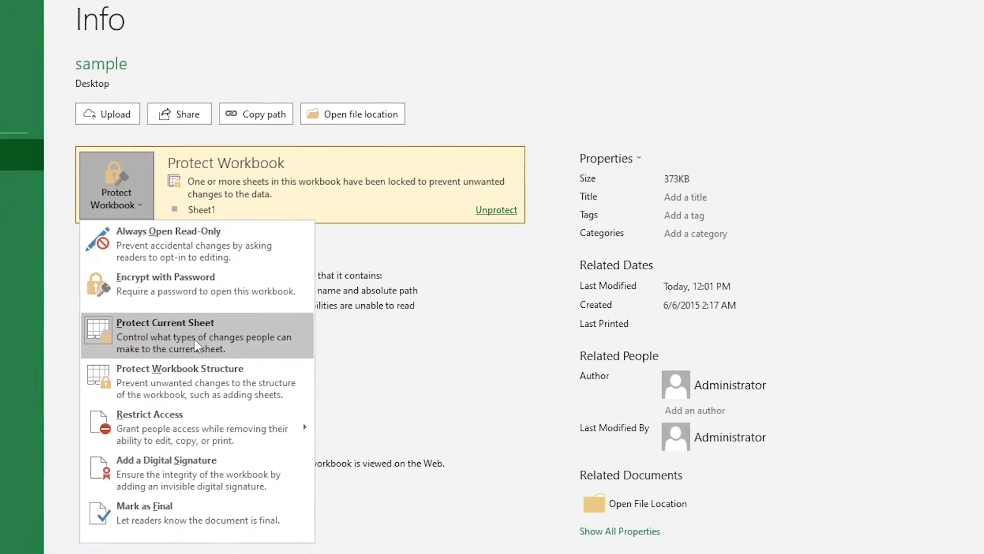
left_click(224, 353)
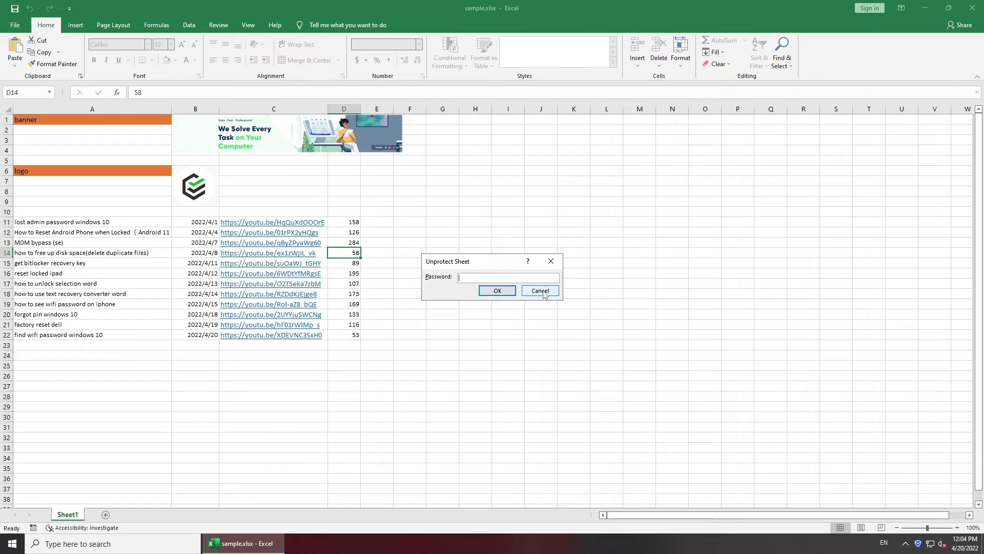
left_click(544, 292)
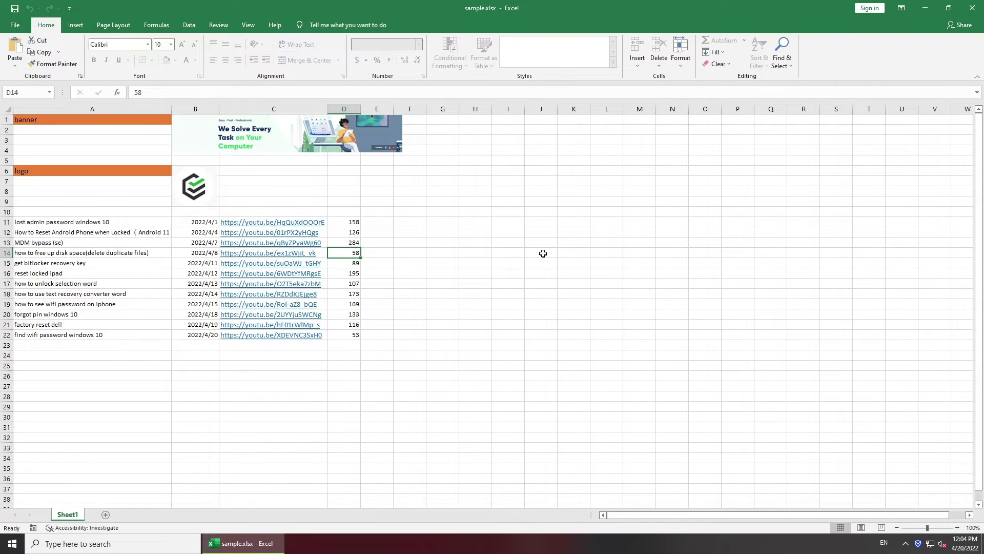
Step: Close Excel and paste a copy of sample.xlsx onto the desktop
left_click(972, 8)
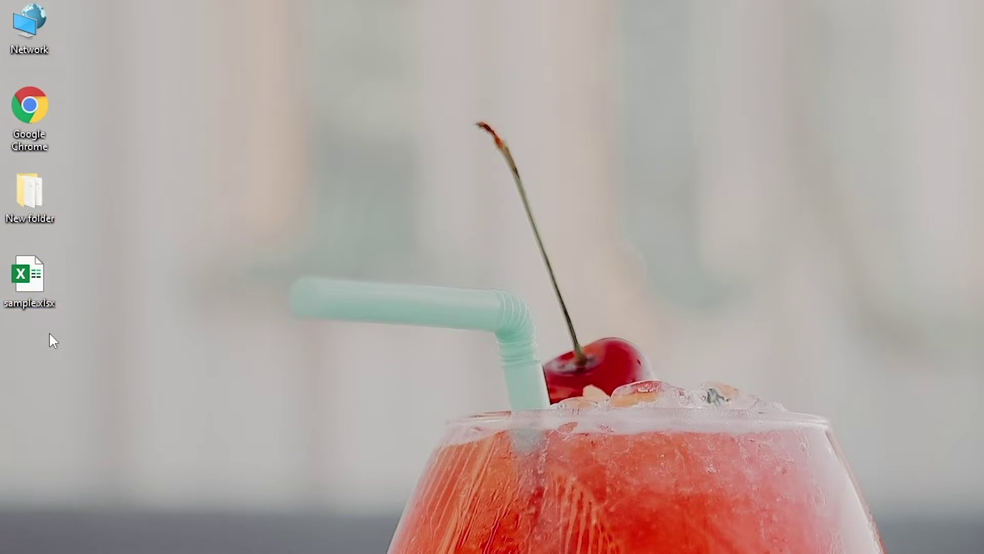
key("ctrl+v")
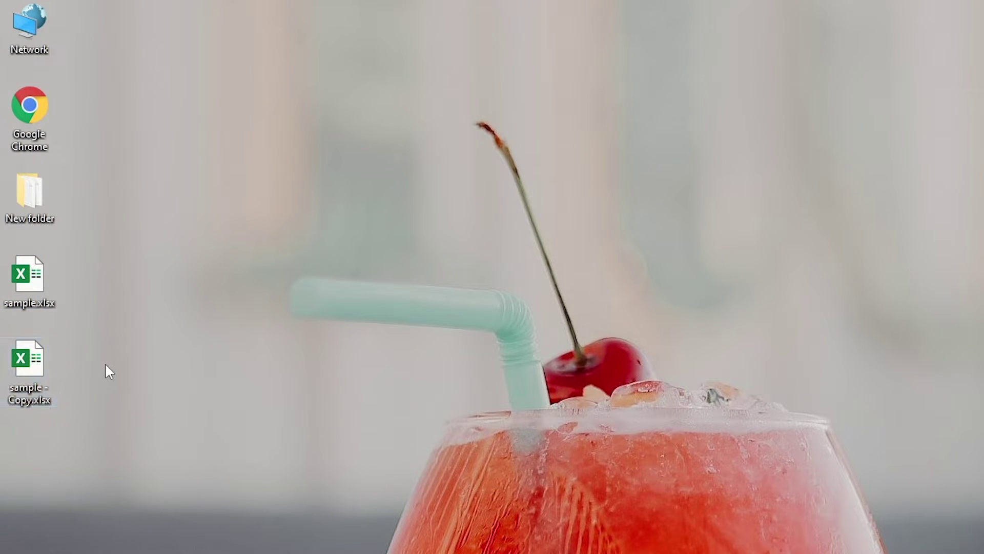
left_click(49, 369)
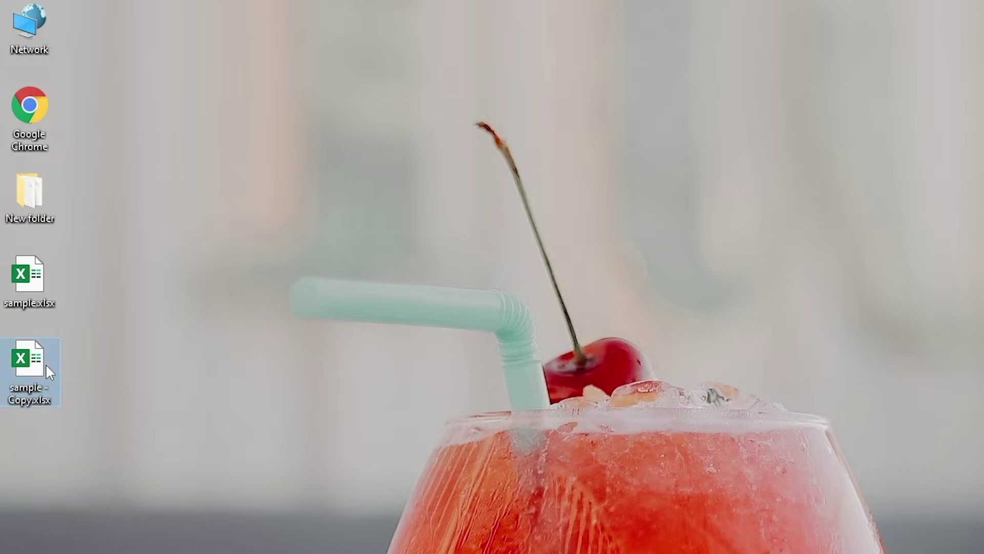
Step: Rename the copy to 'sample - Copy.zip', confirming the extension change
left_click(48, 404)
left_click(55, 401)
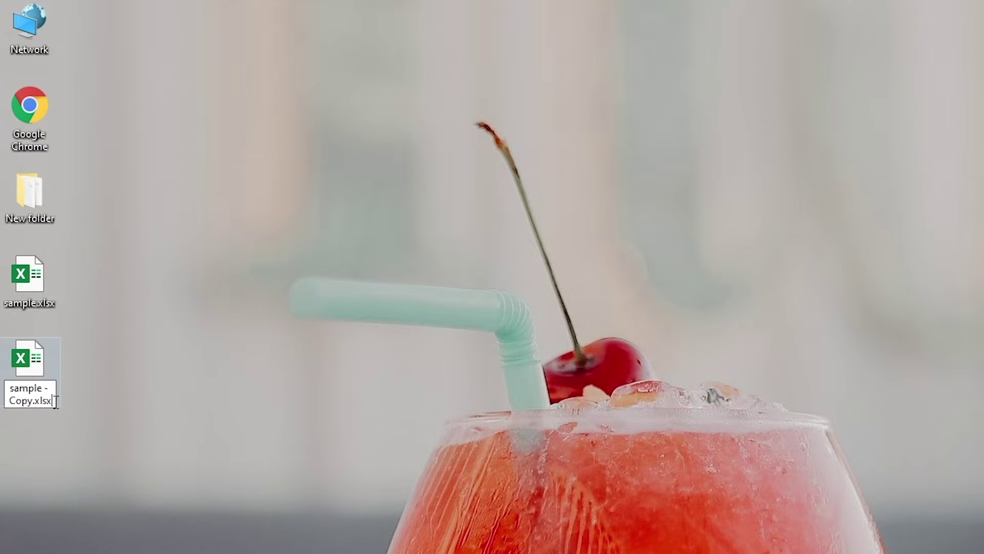
left_click_drag(56, 401, 37, 402)
type("zip")
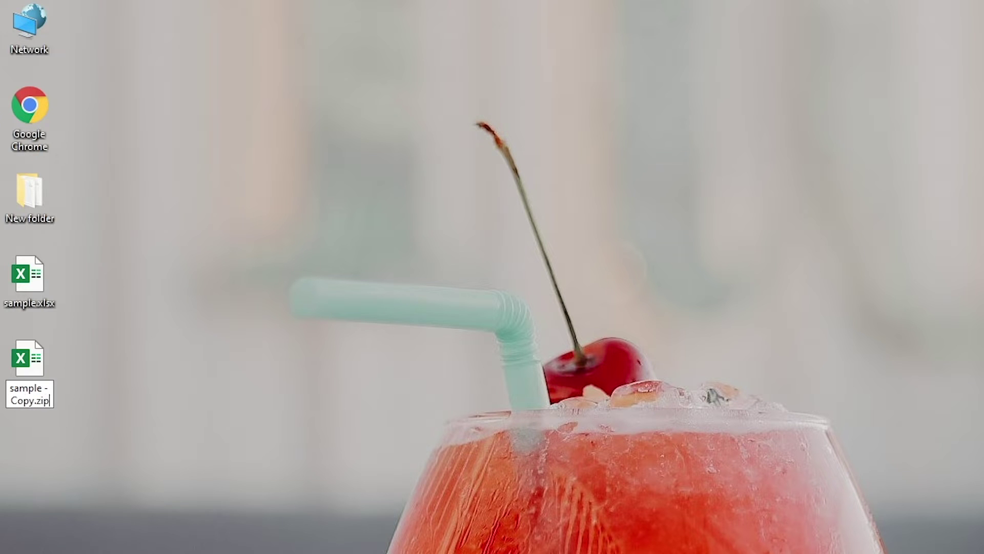
key("Return")
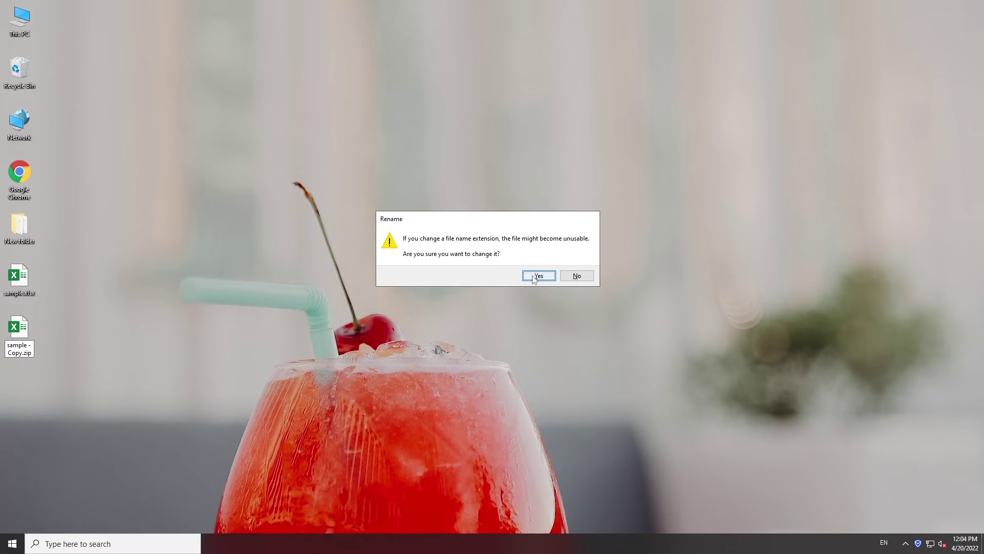
left_click(534, 277)
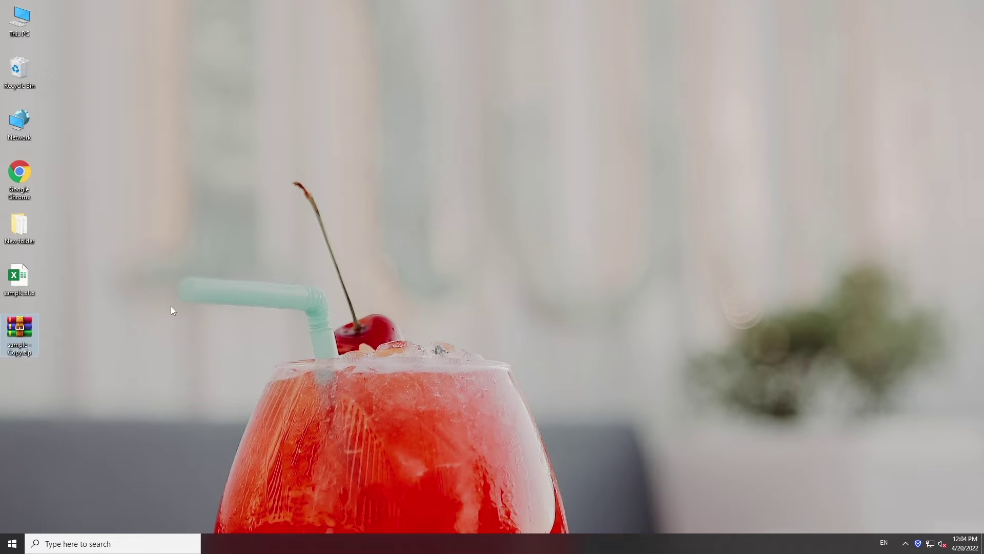
Step: Open sample - Copy.zip, browse to xl\worksheets, and drag sheet1.xml to the desktop
double_click(19, 330)
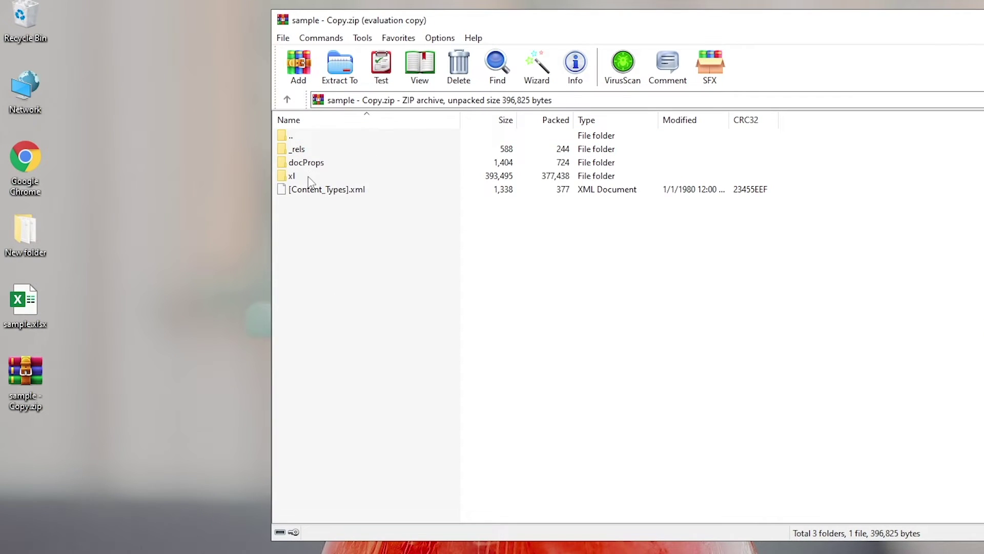
double_click(292, 176)
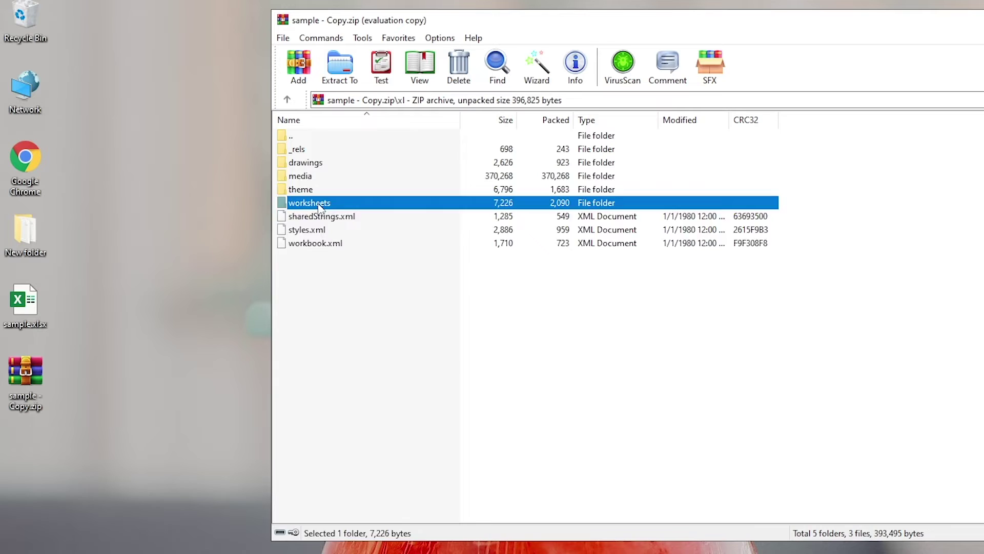
double_click(318, 203)
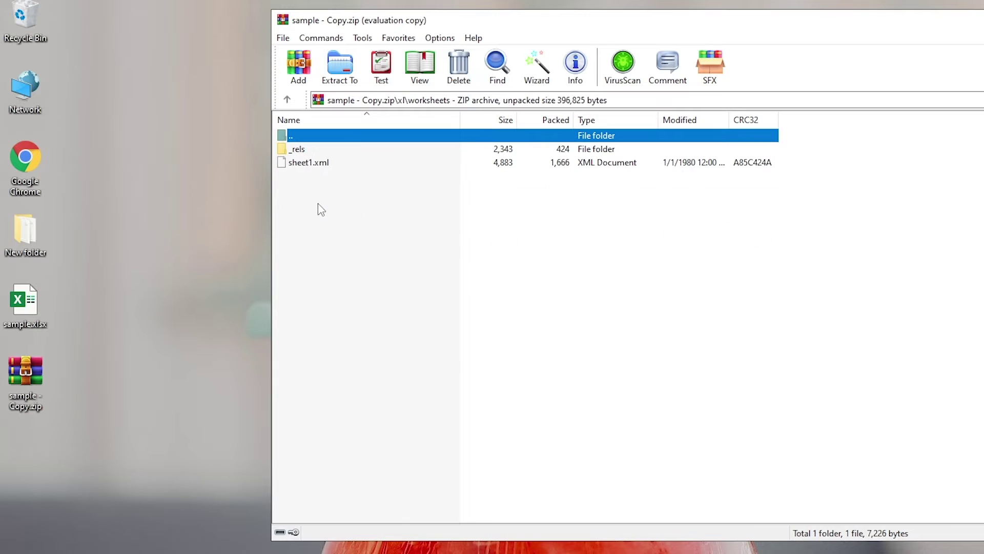
left_click(314, 167)
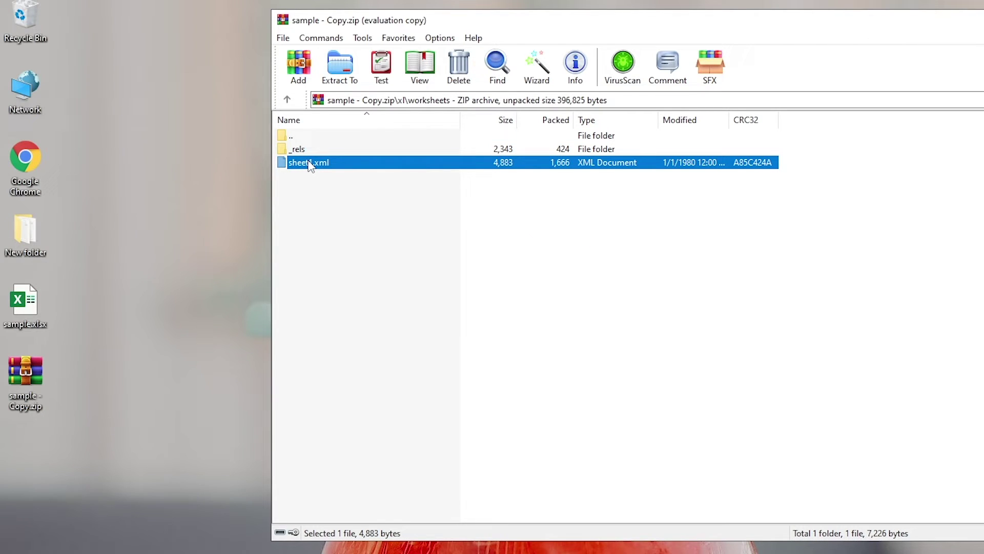
mouse_move(310, 164)
left_mouse_down()
mouse_move(237, 165)
mouse_move(63, 441)
left_mouse_up()
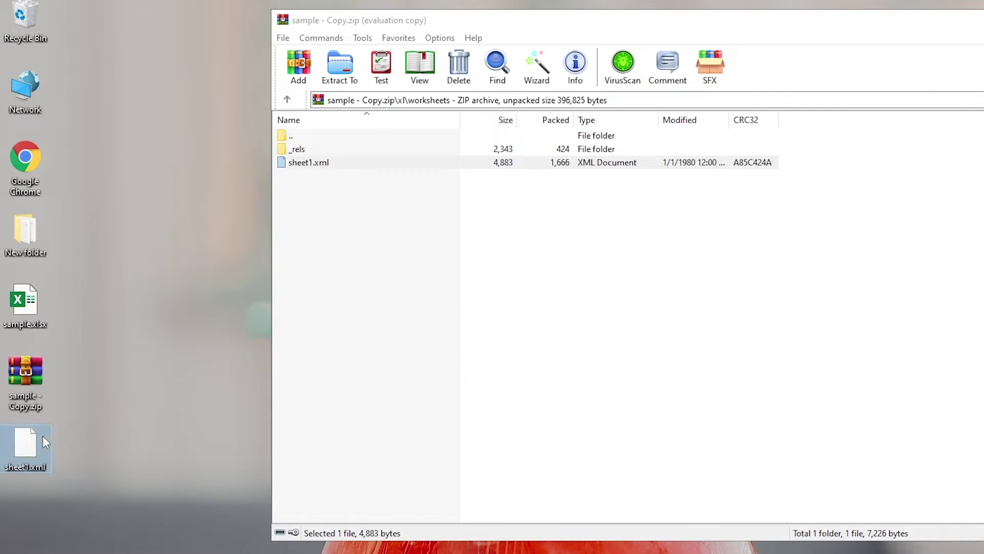
Step: Open the extracted sheet1.xml in Notepad and scroll through its XML
right_click(42, 455)
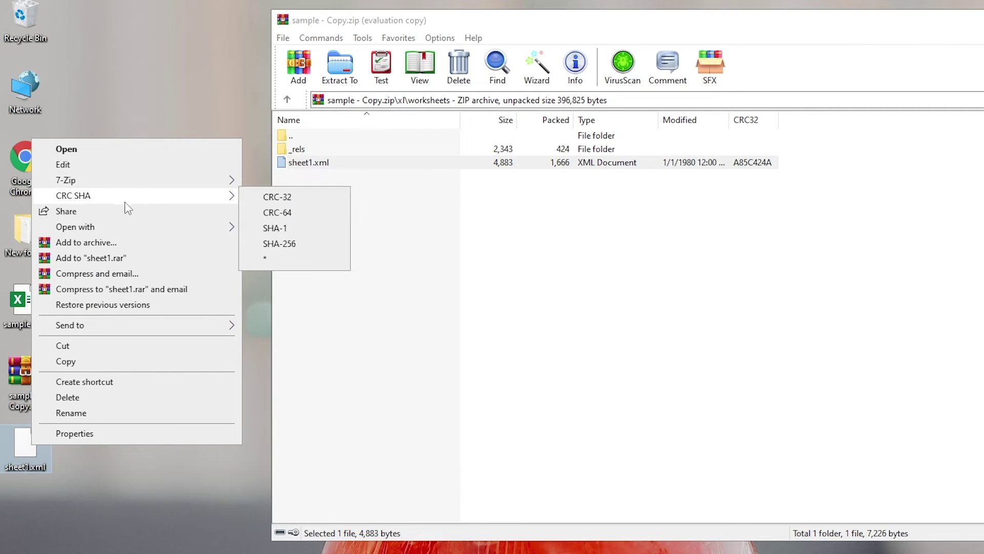
mouse_move(76, 226)
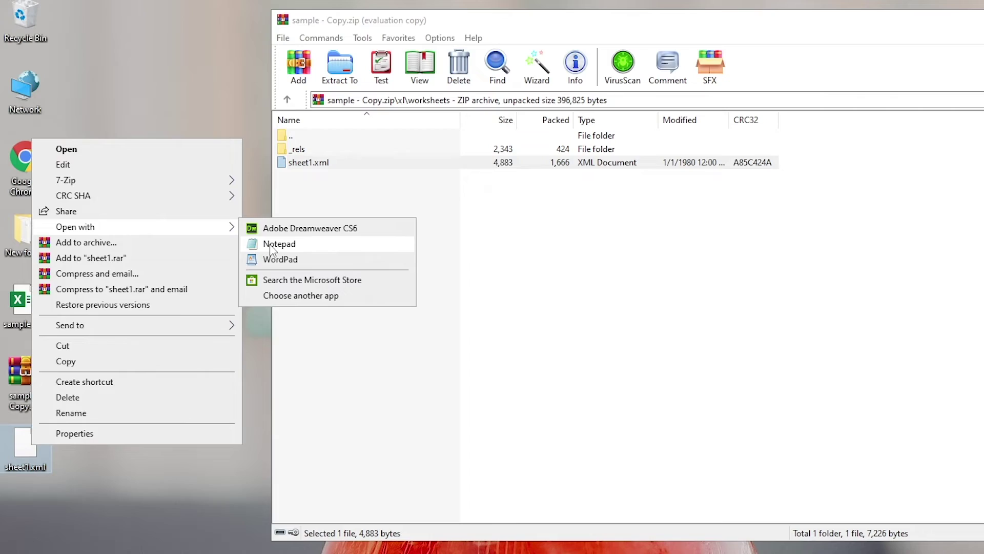
left_click(271, 249)
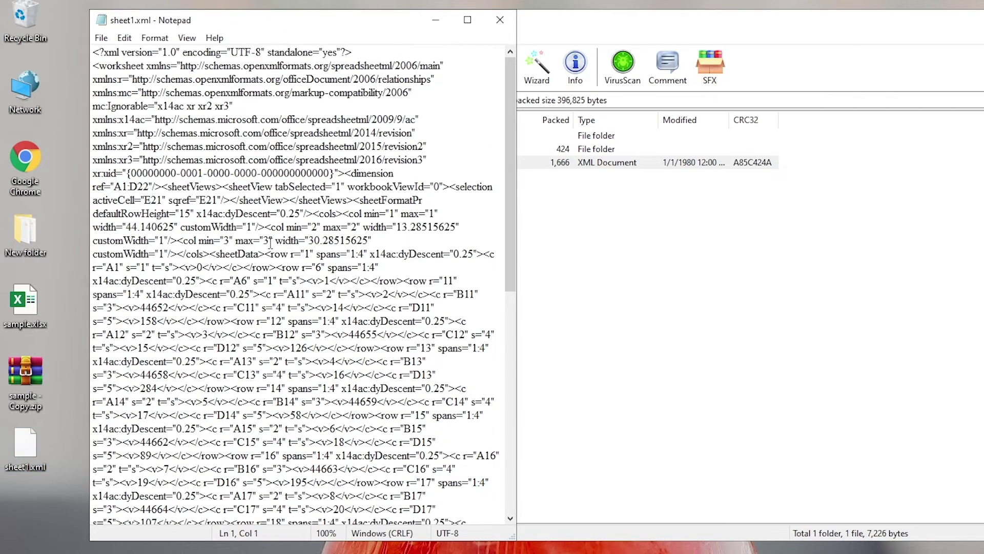
scroll(271, 242, "down", 2)
scroll(275, 238, "down", 1)
scroll(278, 232, "down", 2)
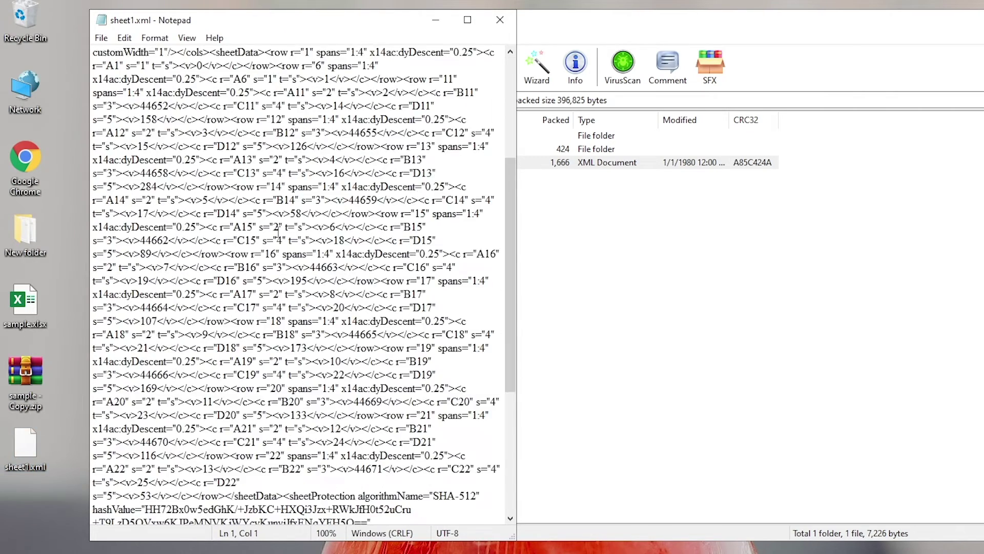
scroll(277, 233, "up", 5)
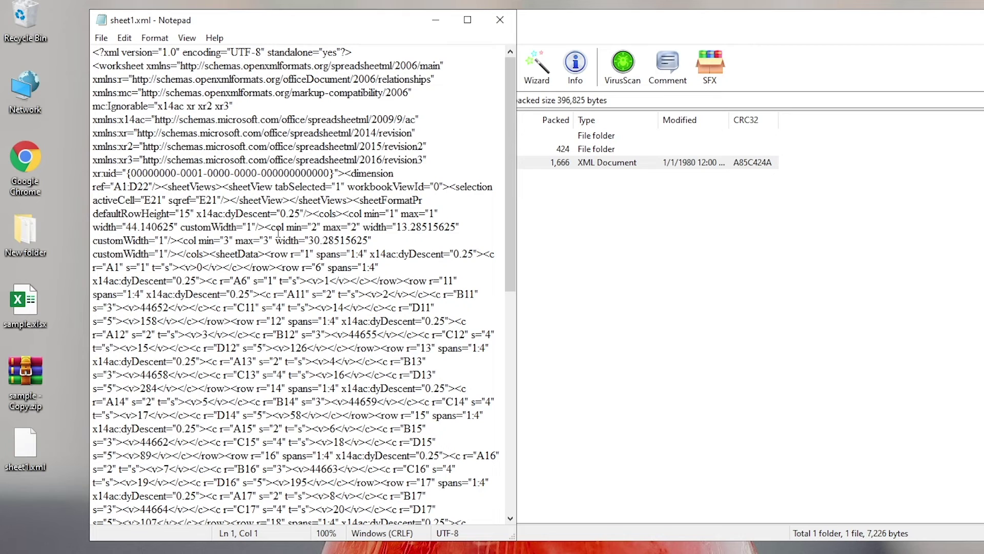
Step: Search the XML for 'protection' and begin selecting the sheetProtection element
key("ctrl+f")
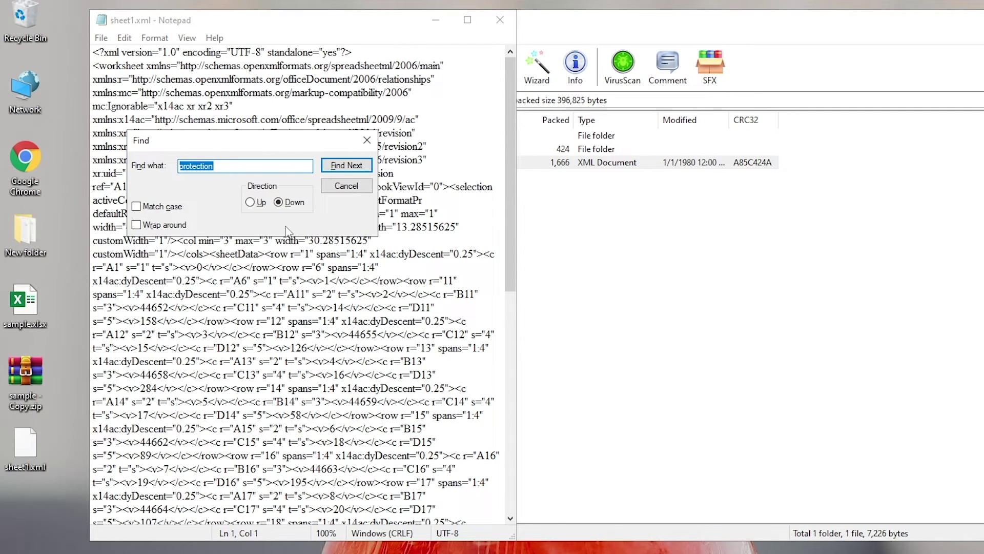
type("p")
key("Return")
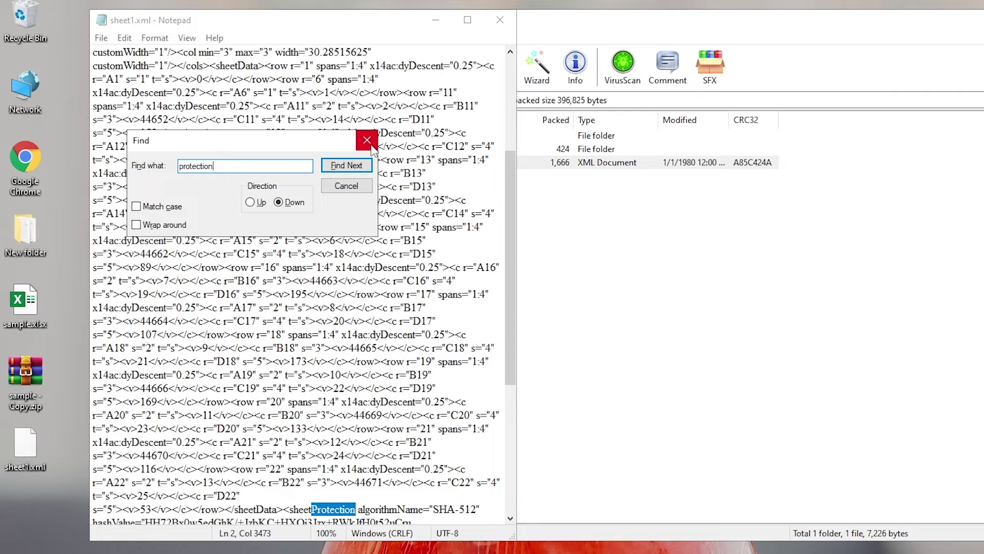
scroll(301, 393, "down", 3)
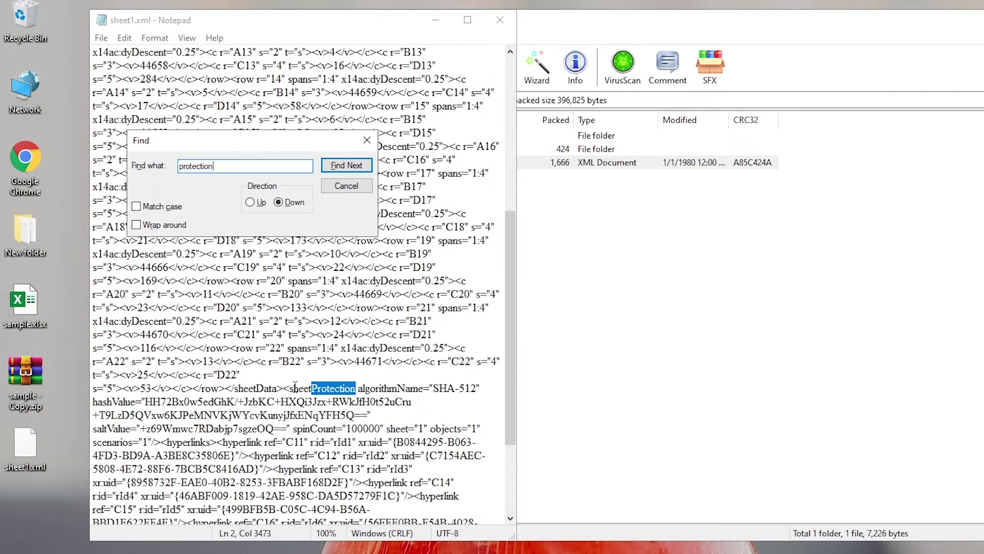
left_click(283, 388)
left_click(367, 140)
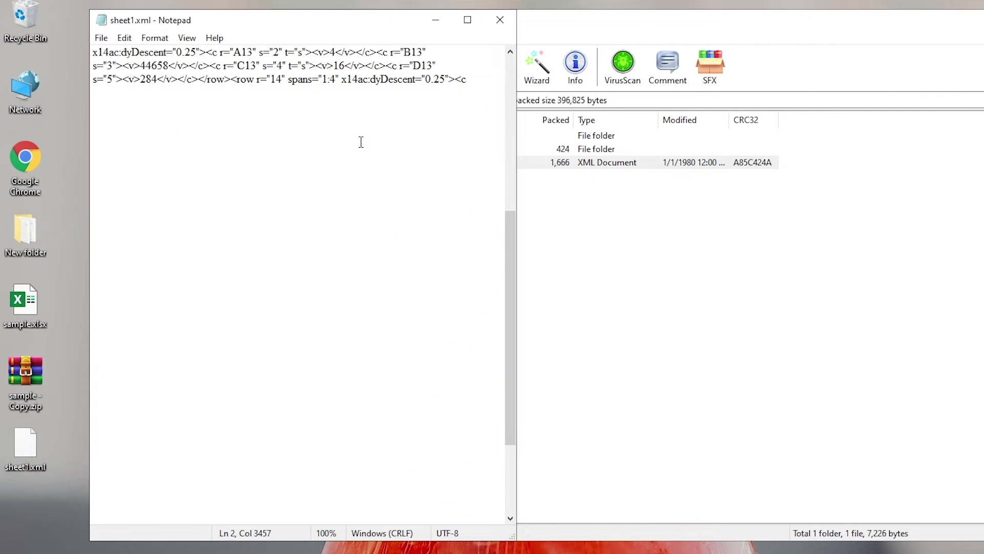
mouse_move(283, 388)
left_mouse_down()
mouse_move(309, 388)
mouse_move(370, 427)
left_mouse_up()
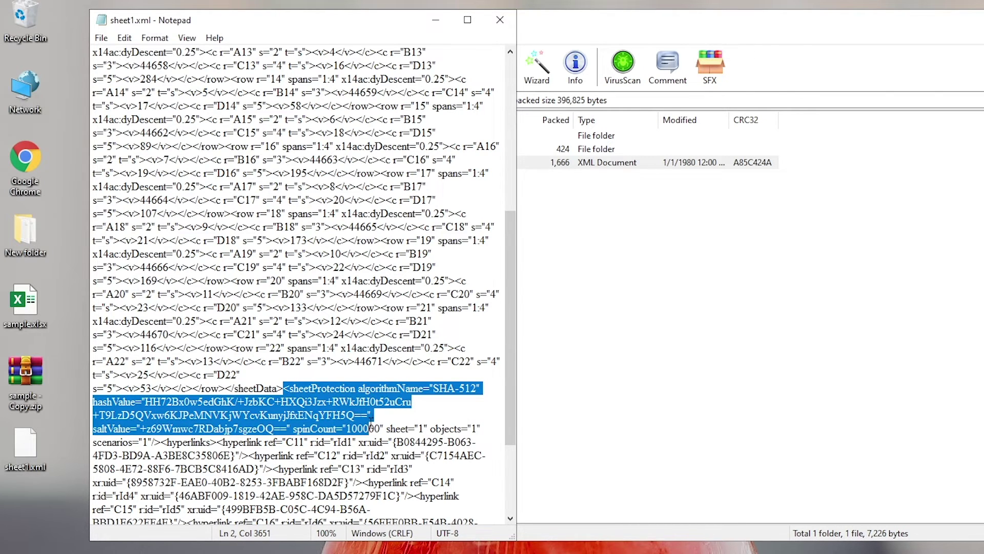
Step: Extend the selection to the end of sheetProtection and delete it
left_click_drag(370, 427, 162, 444)
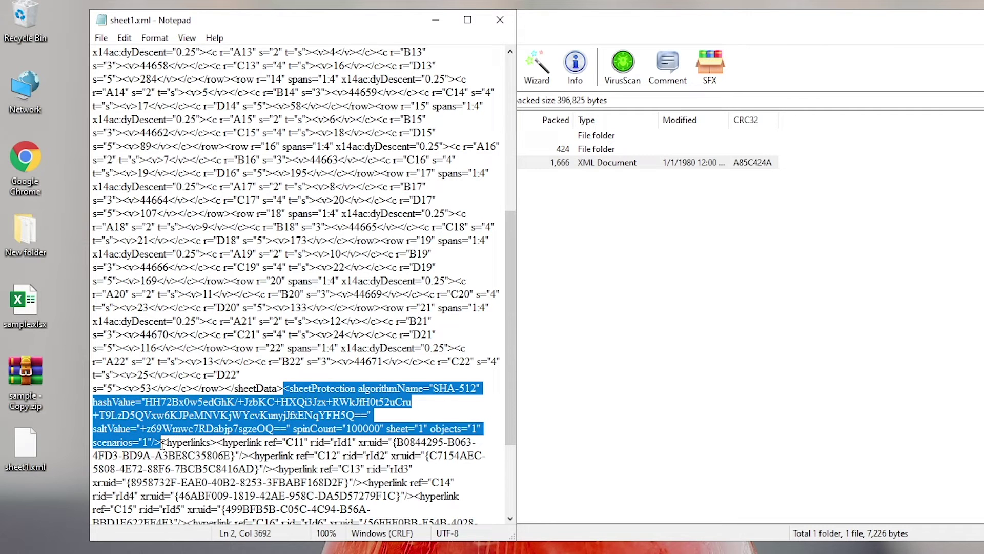
scroll(337, 390, "down", 1)
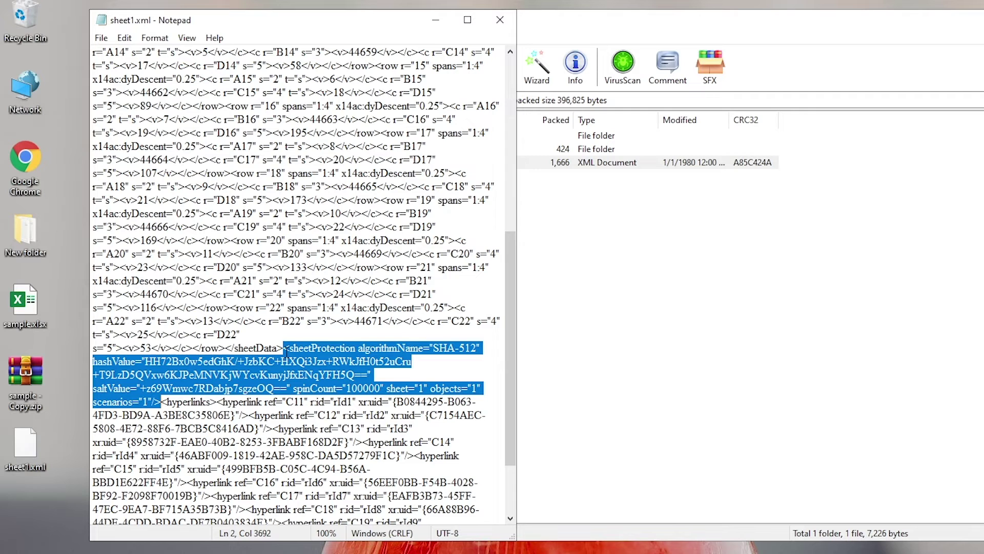
key("Delete")
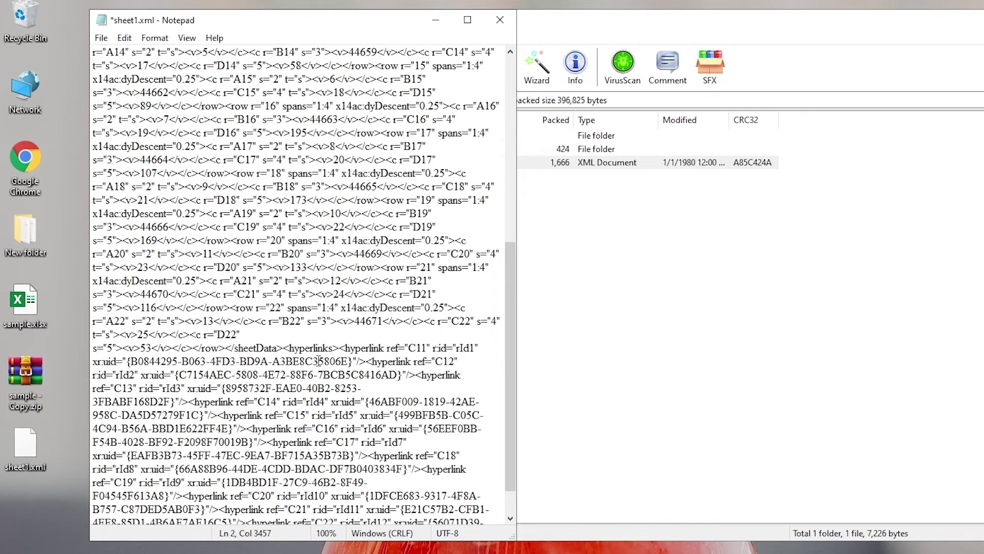
Step: Save the edited sheet1.xml and close Notepad
left_click(102, 38)
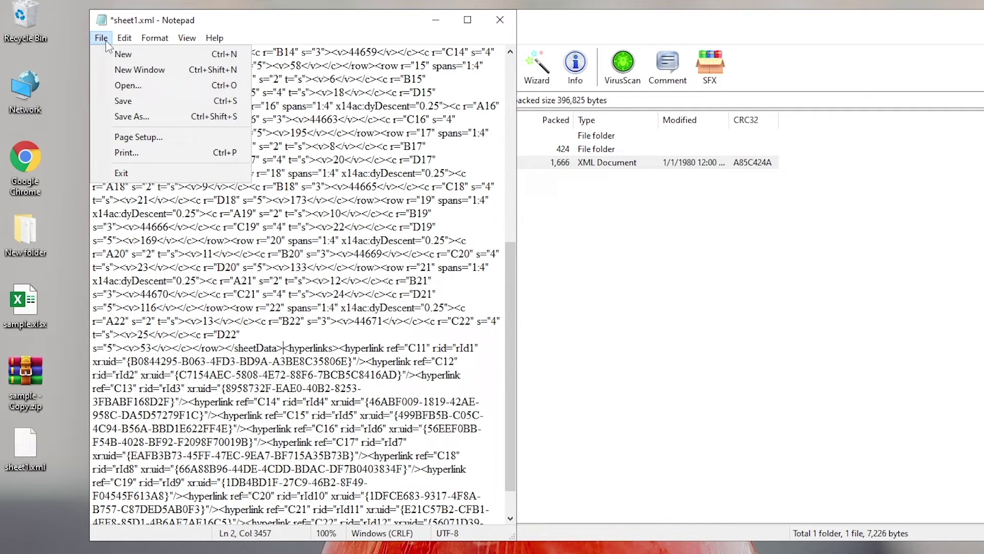
left_click(136, 100)
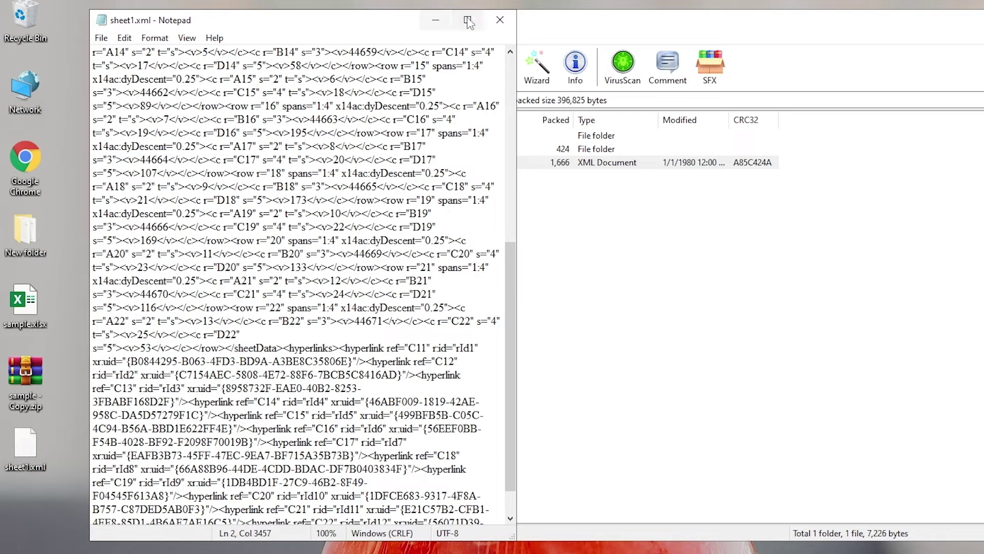
left_click(497, 20)
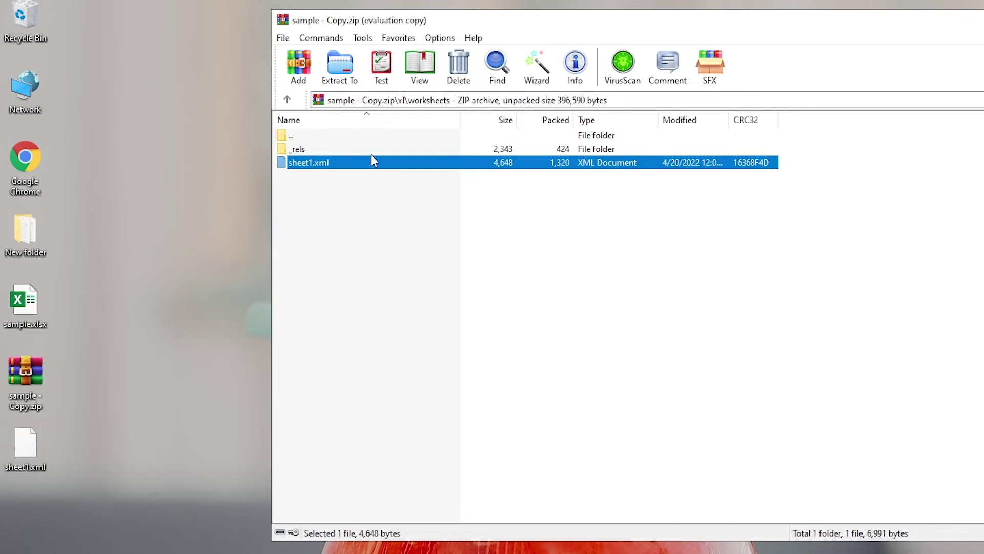
Step: Swap the archive's sheet1.xml for the edited desktop copy in xl\worksheets
left_click(460, 66)
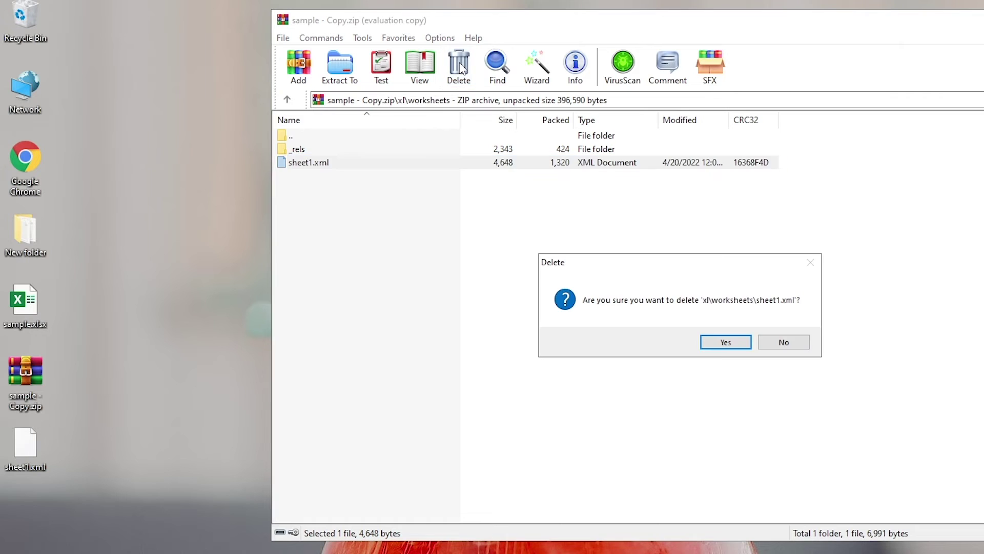
left_click(720, 342)
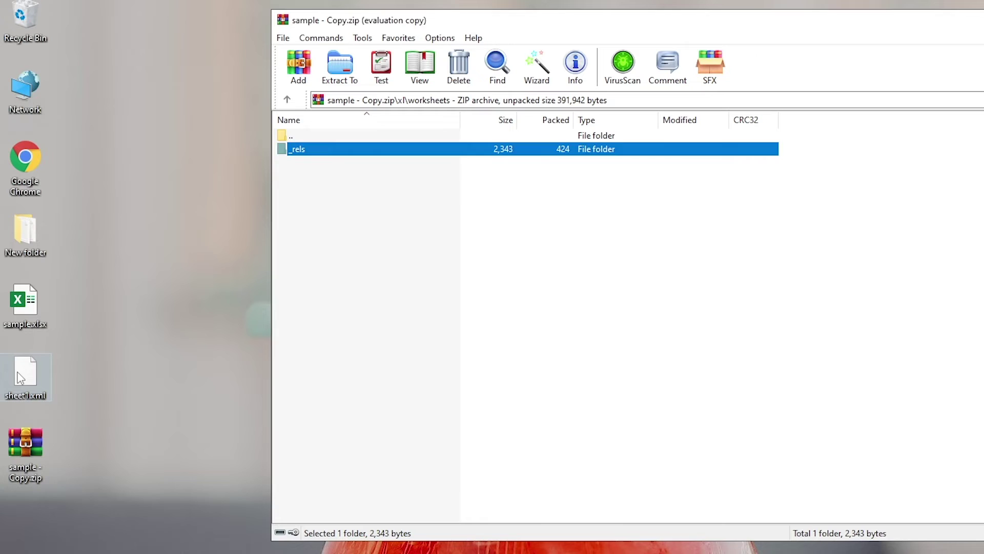
left_click_drag(20, 377, 398, 239)
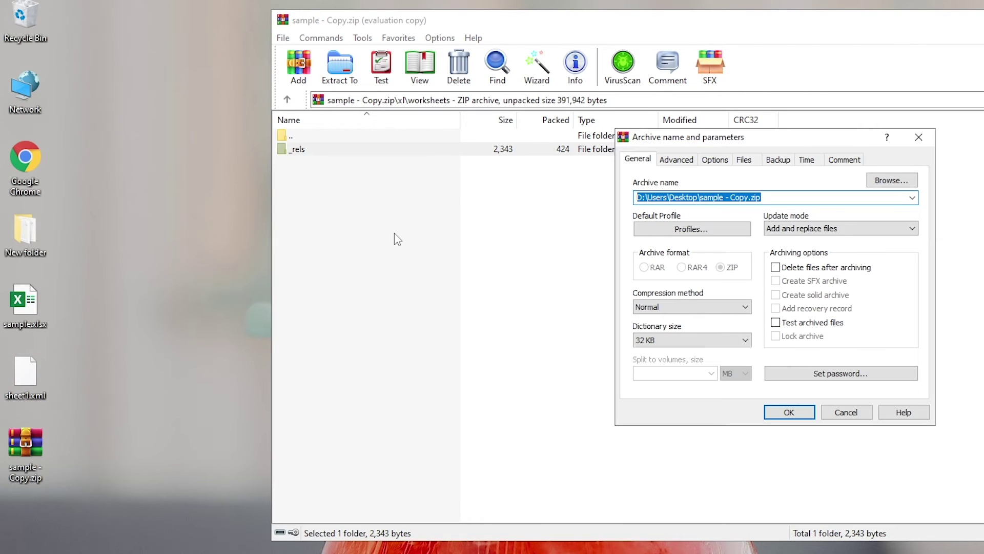
left_click(796, 416)
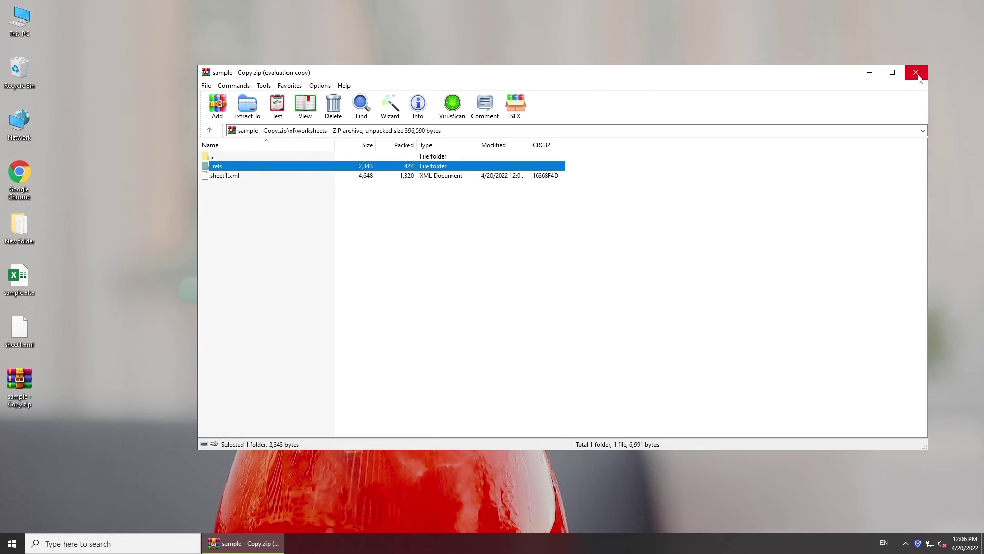
Step: Close the archive and rename sample - Copy.zip back to sample - Copy.xlsx, confirming the extension change
left_click(916, 73)
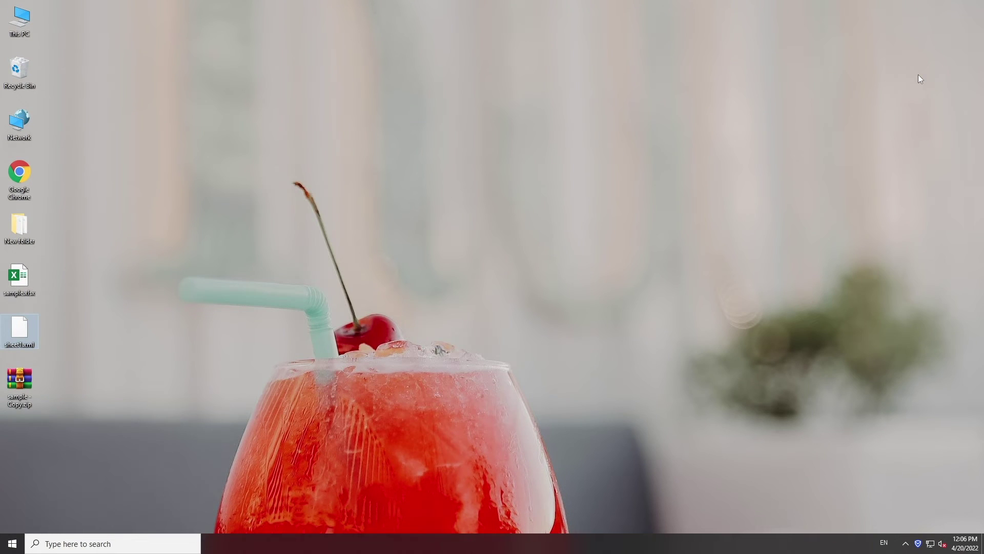
left_click(21, 402)
left_click(17, 405)
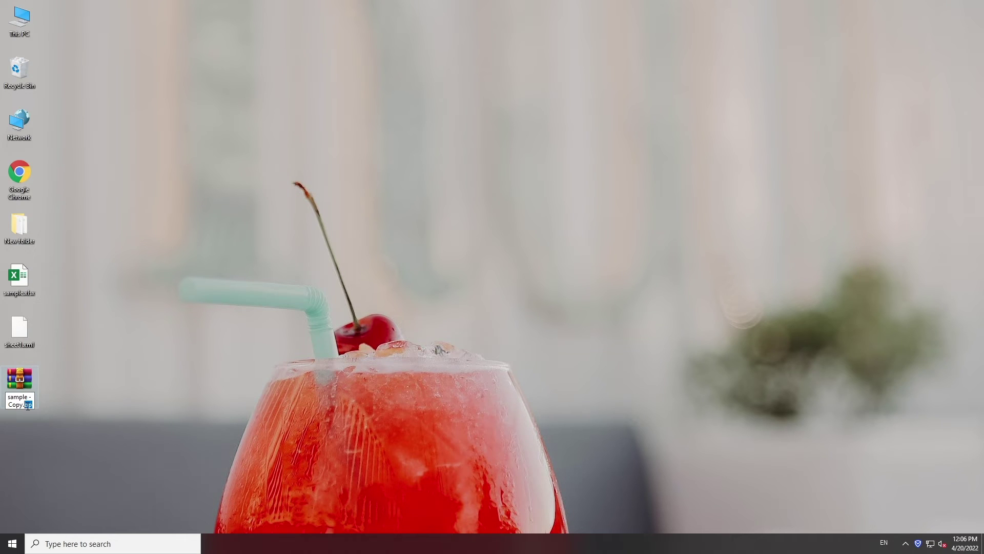
type("xls")
type("x")
key("Return")
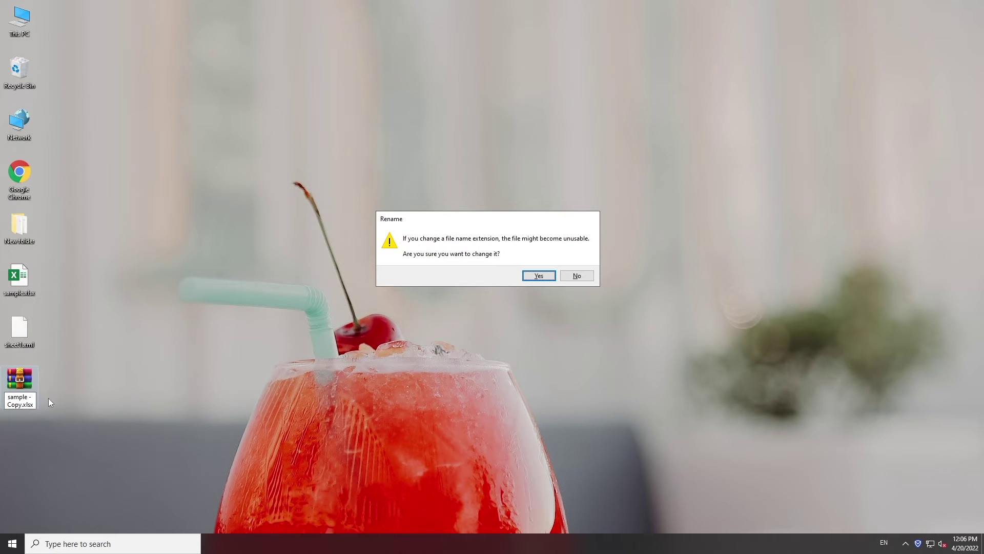
left_click(536, 277)
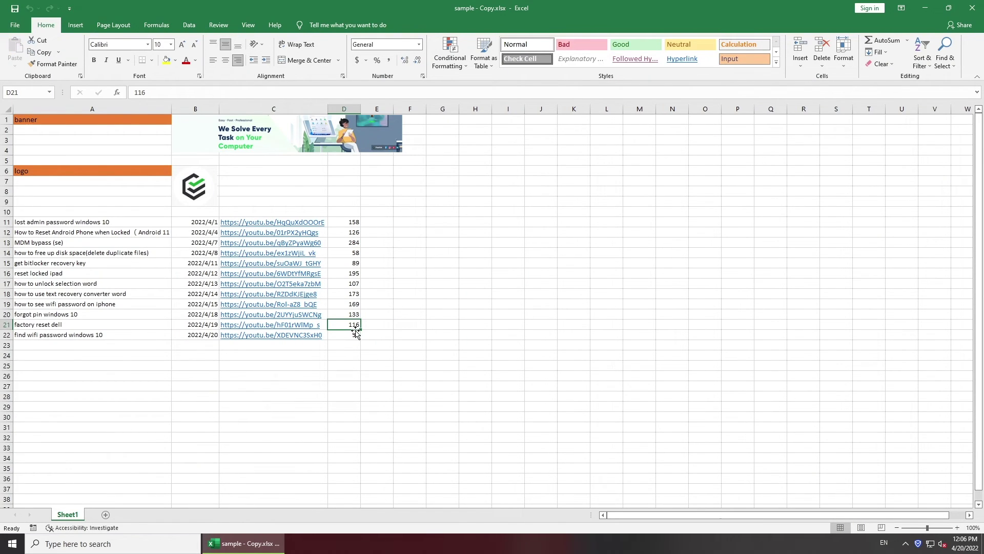
Step: Drag the value 116 from D21 to G21 in the unprotected copy
left_click_drag(357, 330, 430, 326)
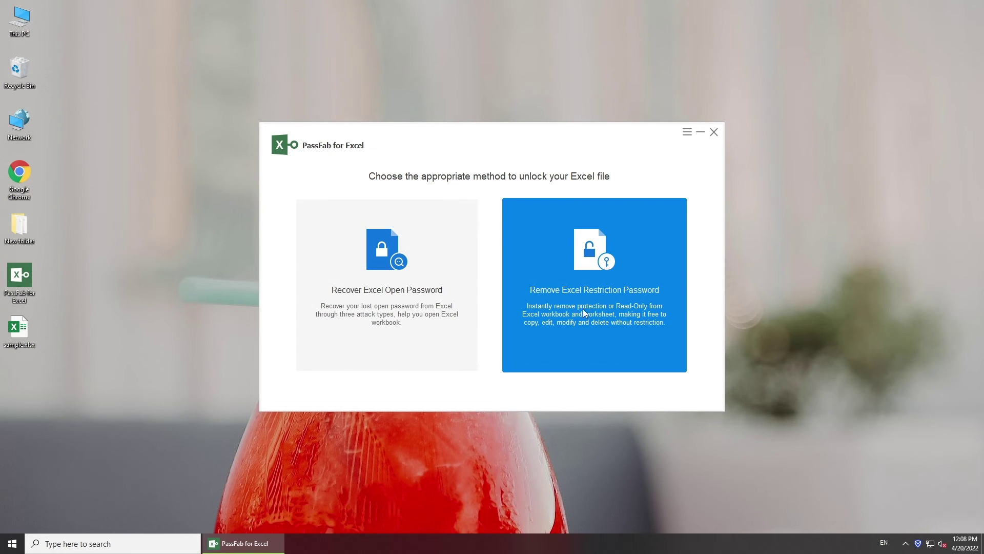
Step: Import sample.xlsx into Remove Excel Restriction Password and remove its sheet restriction password
left_click(601, 263)
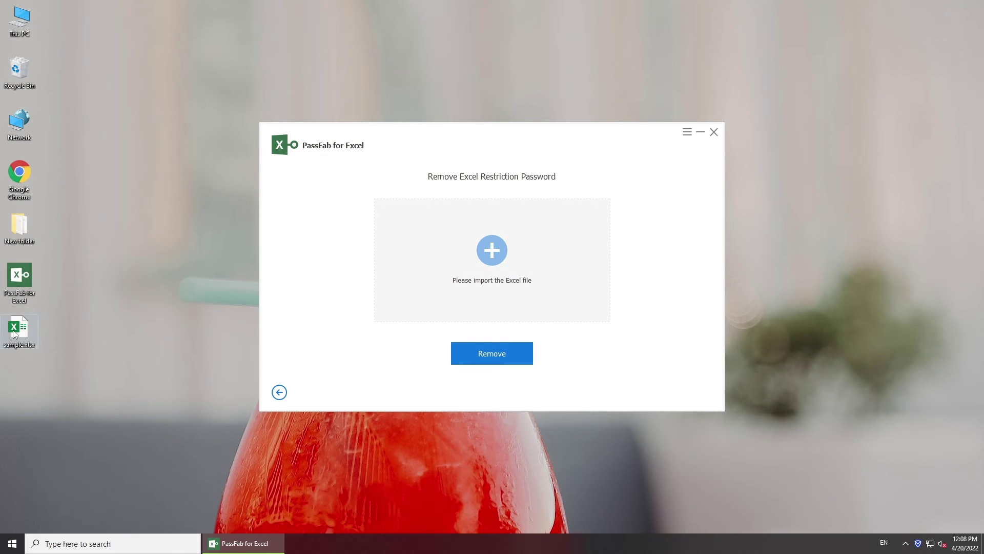
left_click_drag(14, 333, 491, 253)
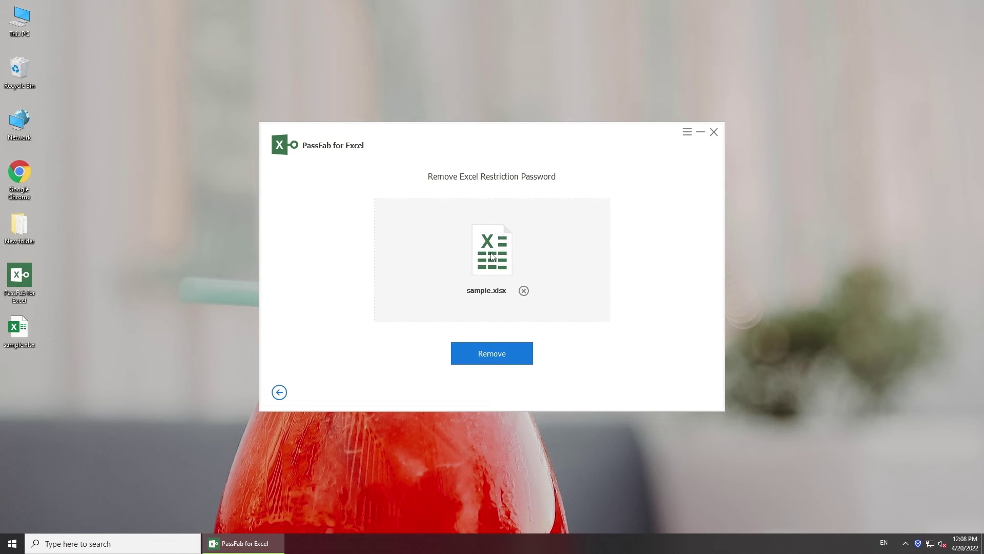
left_click(494, 352)
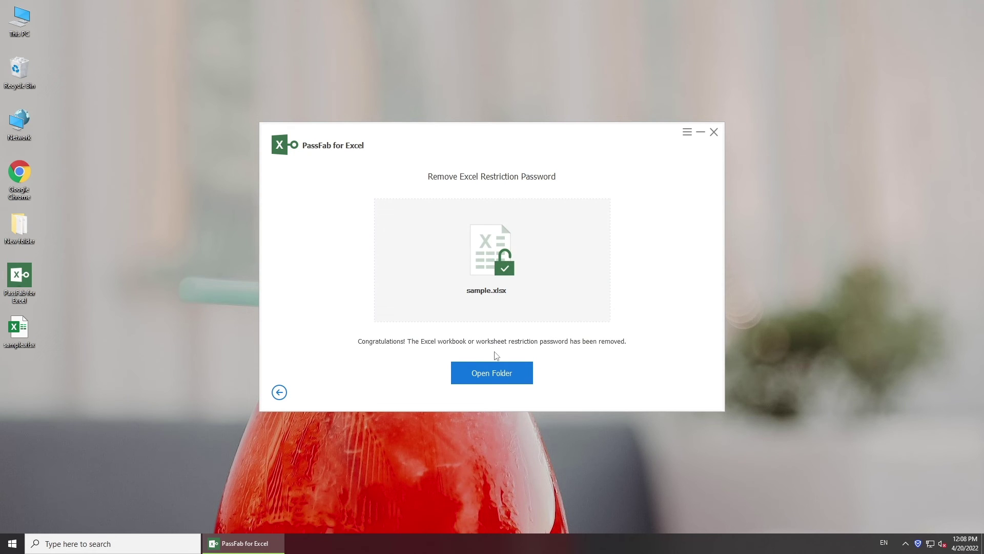